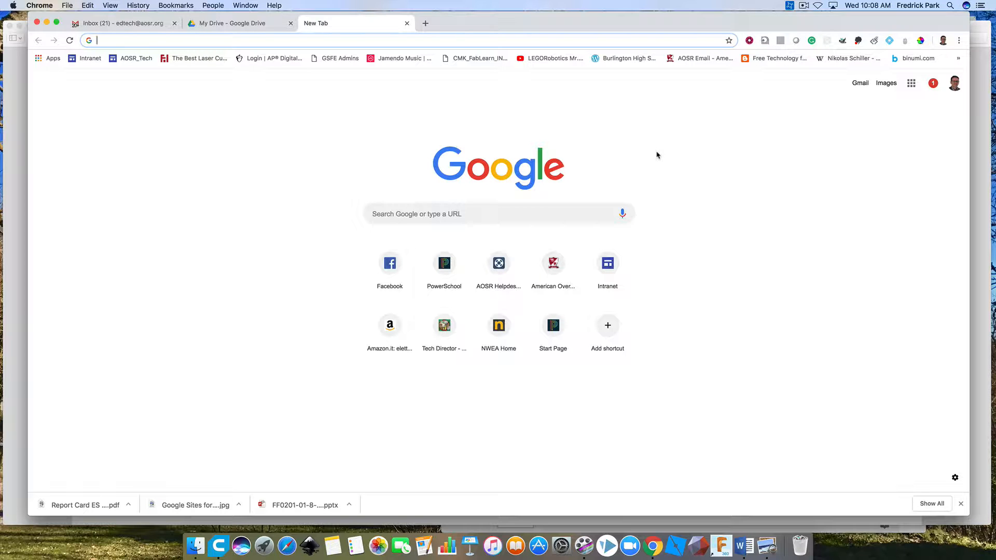
Switch to Preview to review the Envision site-map diagram, and return to Chrome.
key("super+Tab")
key("super+Tab")
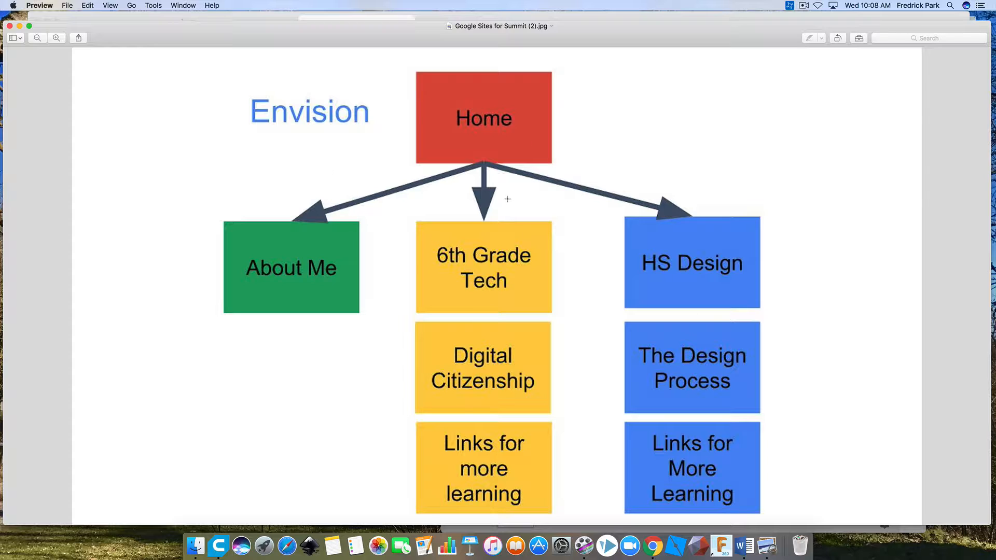
key("super+Tab")
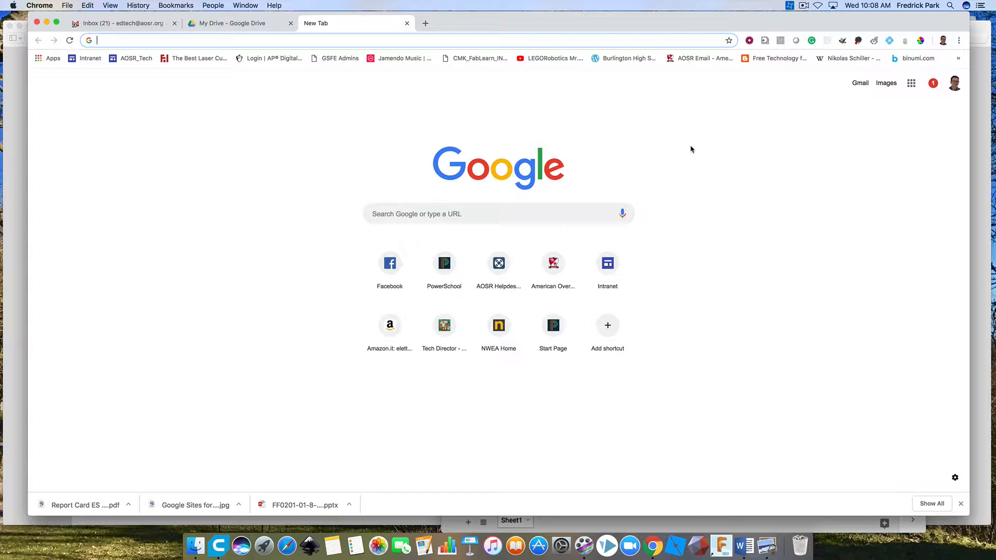
Open the new Google Sites home by way of the classic Sites page, and close it.
left_click(913, 84)
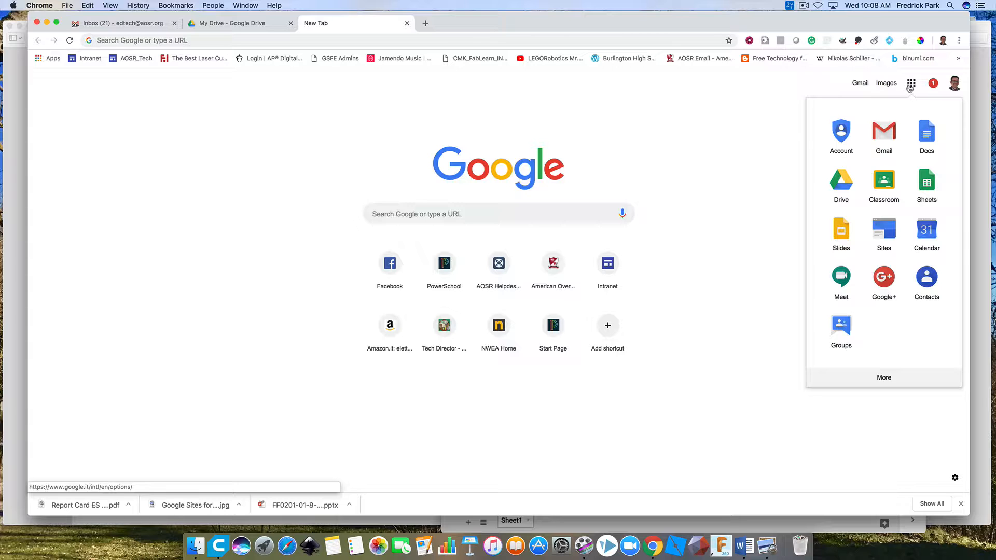
left_click(892, 236)
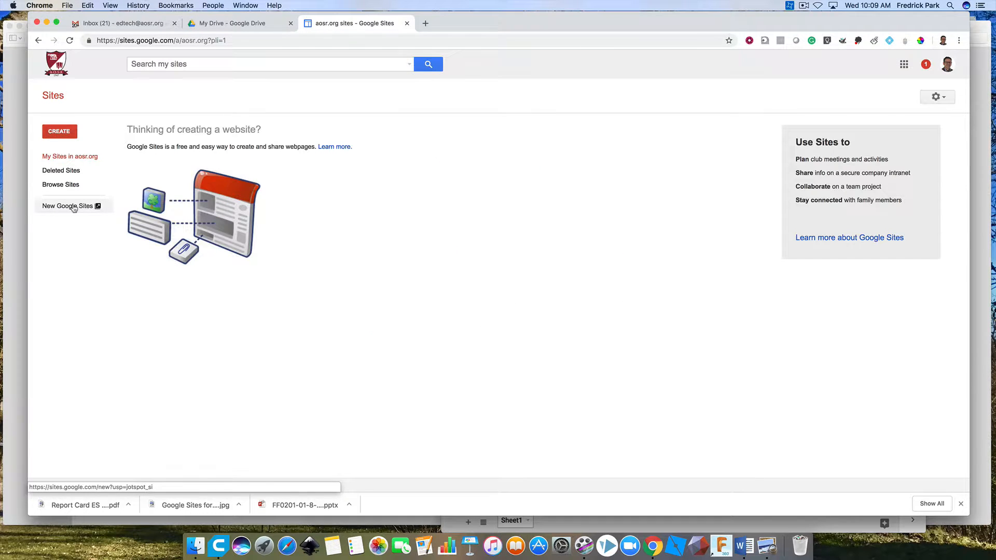
left_click(74, 208)
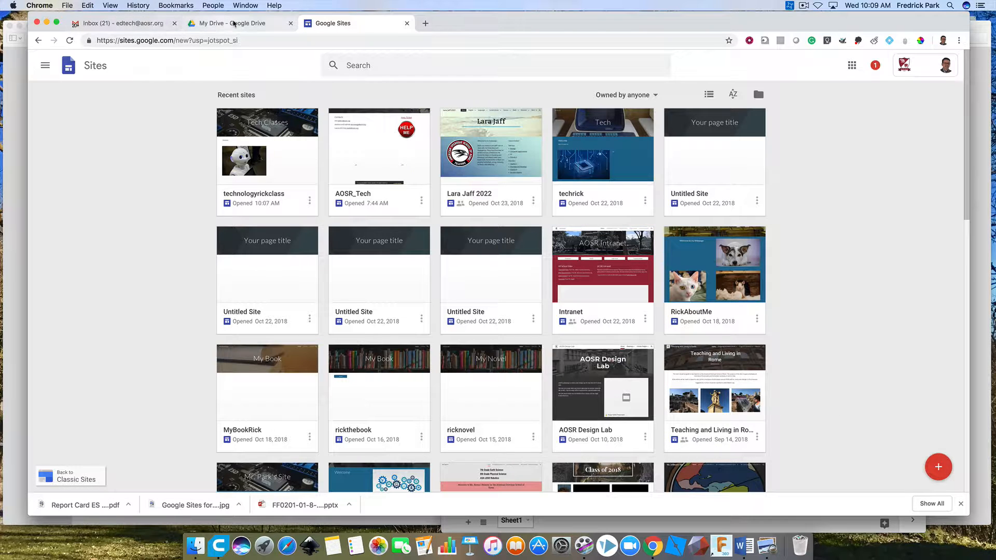
left_click(407, 22)
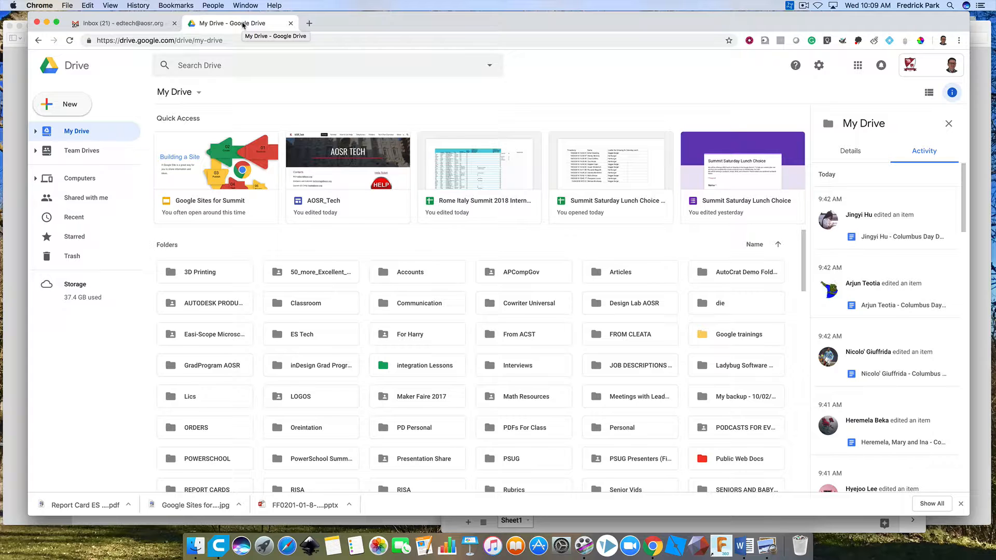
Create a new blank Google Sites website from within Google Drive.
left_click(858, 66)
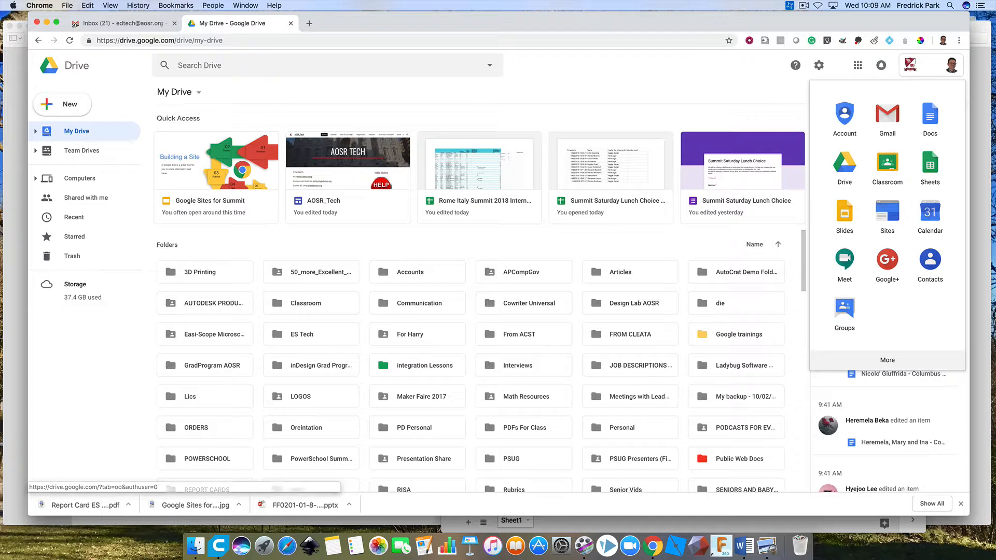
left_click(70, 105)
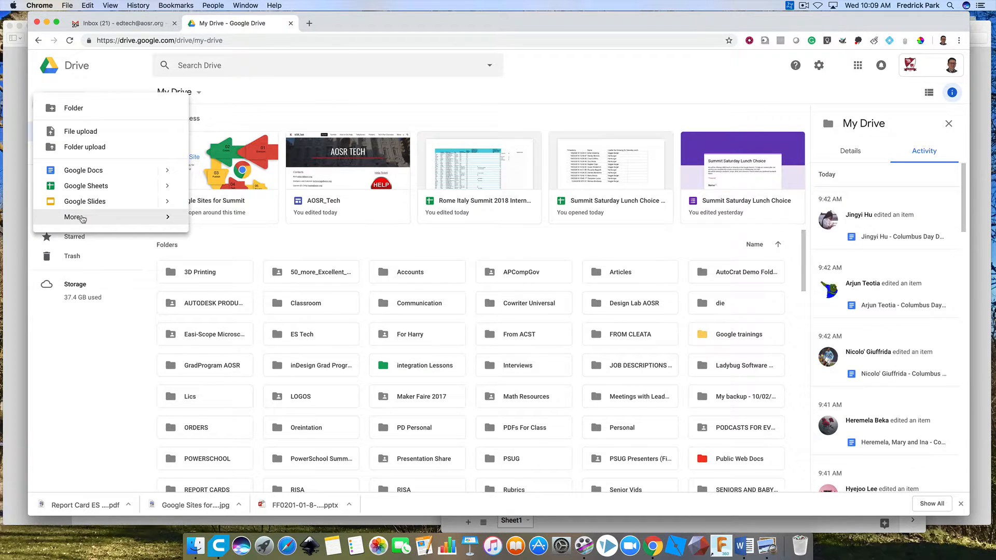
mouse_move(91, 217)
left_click(229, 272)
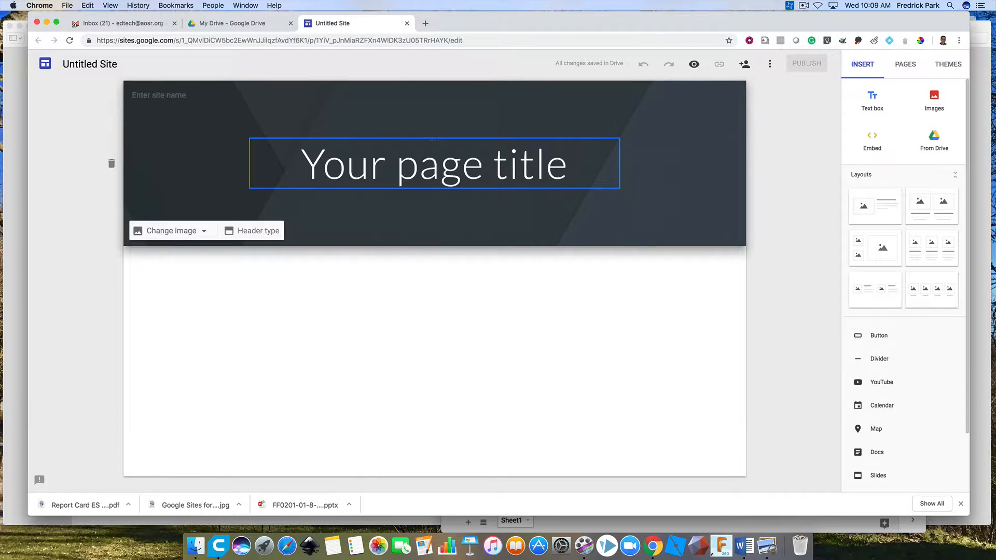
Replace the placeholder page title in the header with "Home".
triple_click(402, 169)
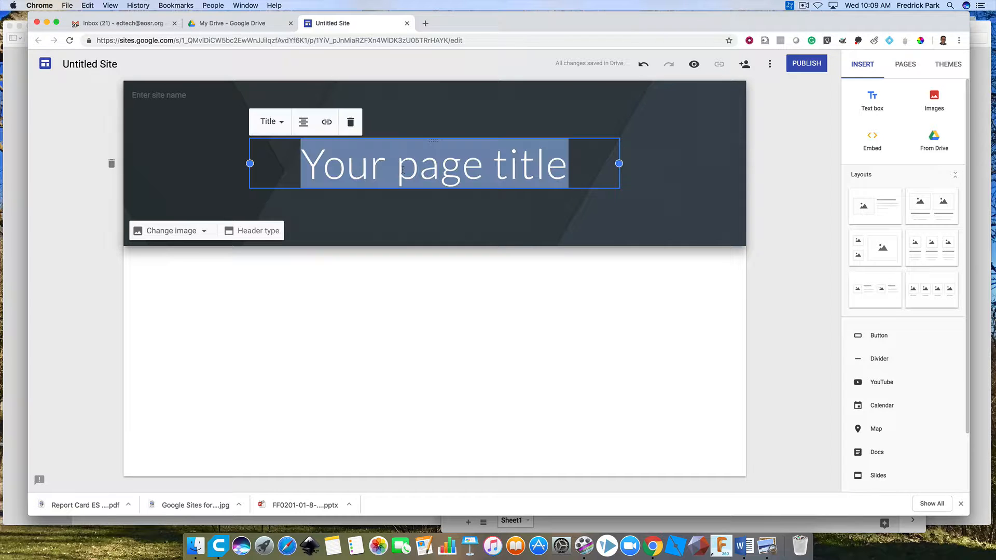
type("Home")
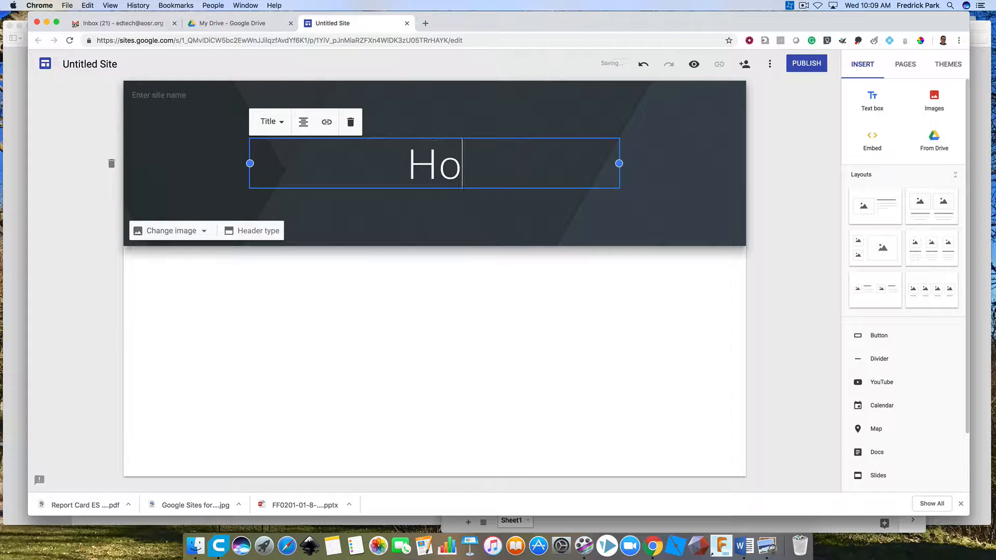
left_click(418, 213)
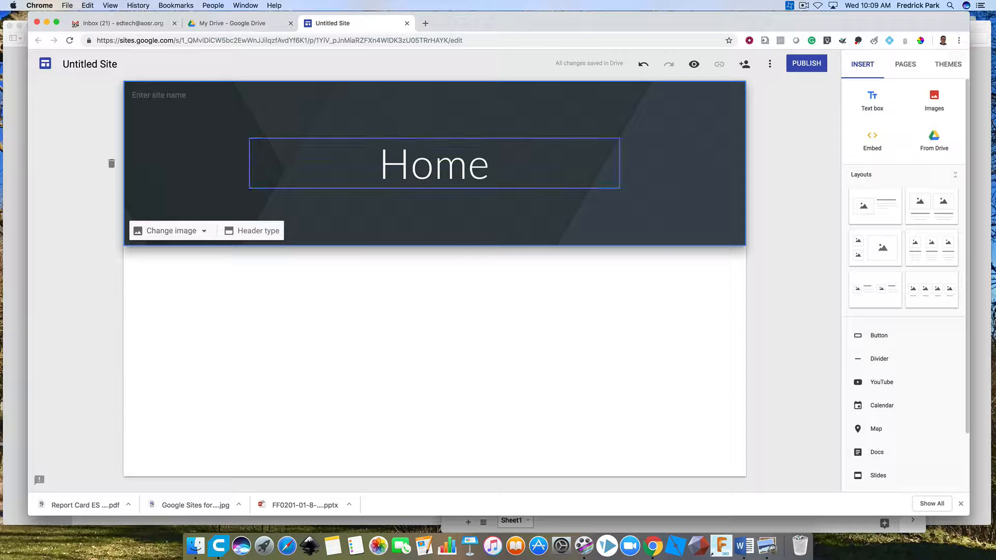
Rename the untitled site document to "tech6tohs" and use the same text as the site name in the header.
left_click(83, 64)
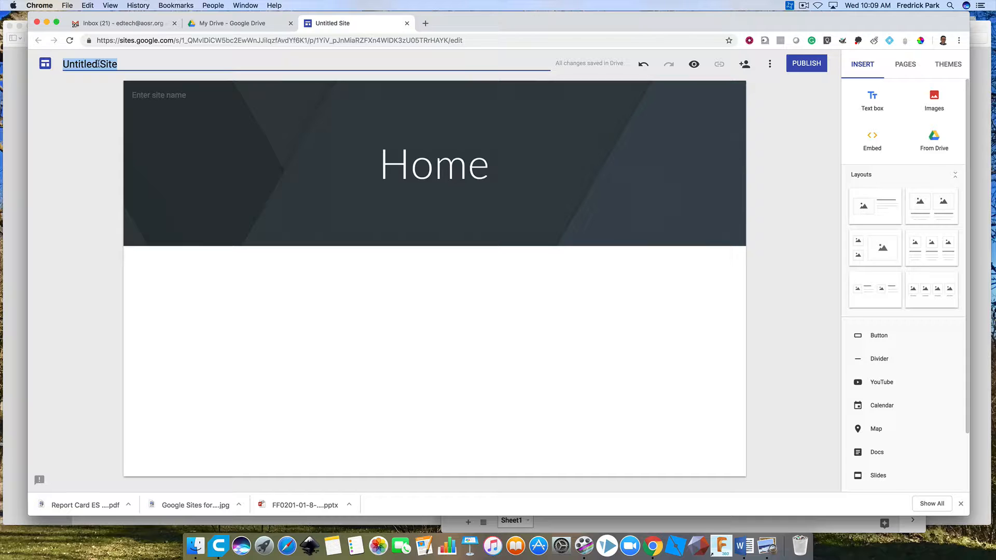
type("tec")
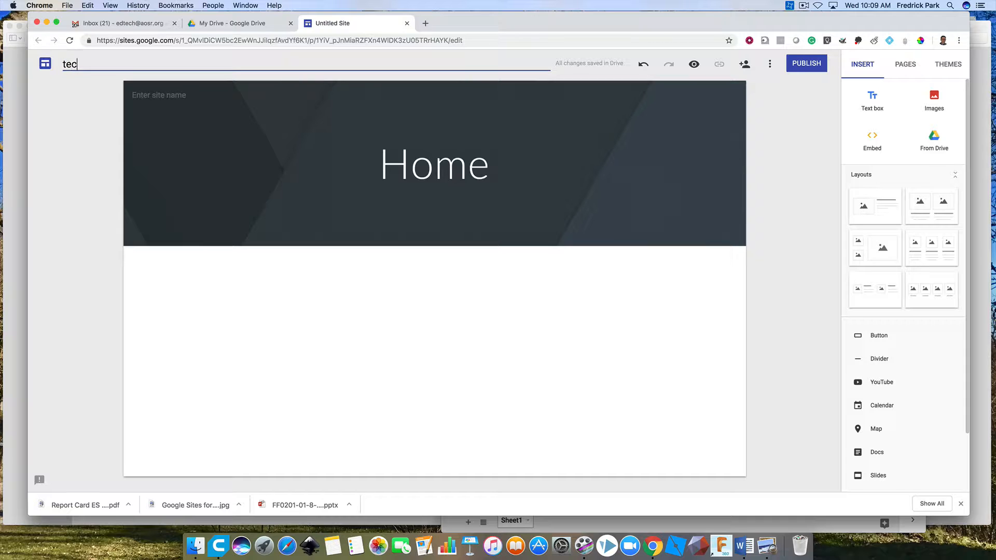
type("h6tohs")
left_click(169, 101)
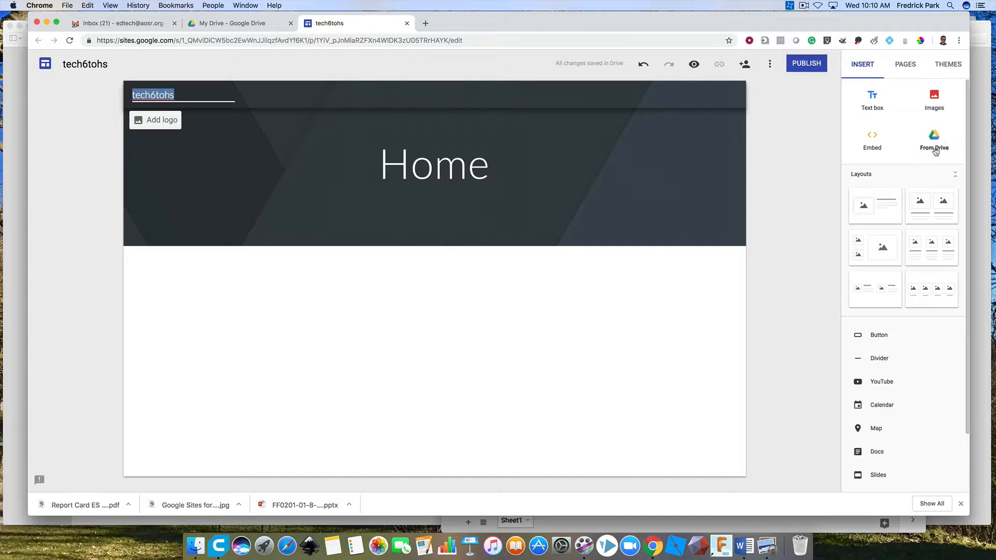
Look through the available insert elements, the site's page list and the themes.
scroll(903, 339, "down", 3)
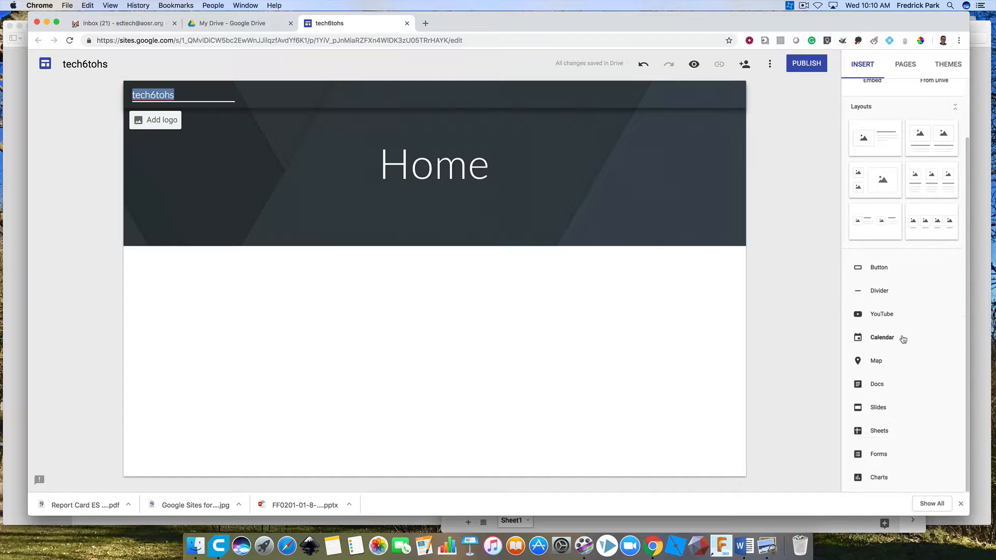
scroll(904, 339, "up", 3)
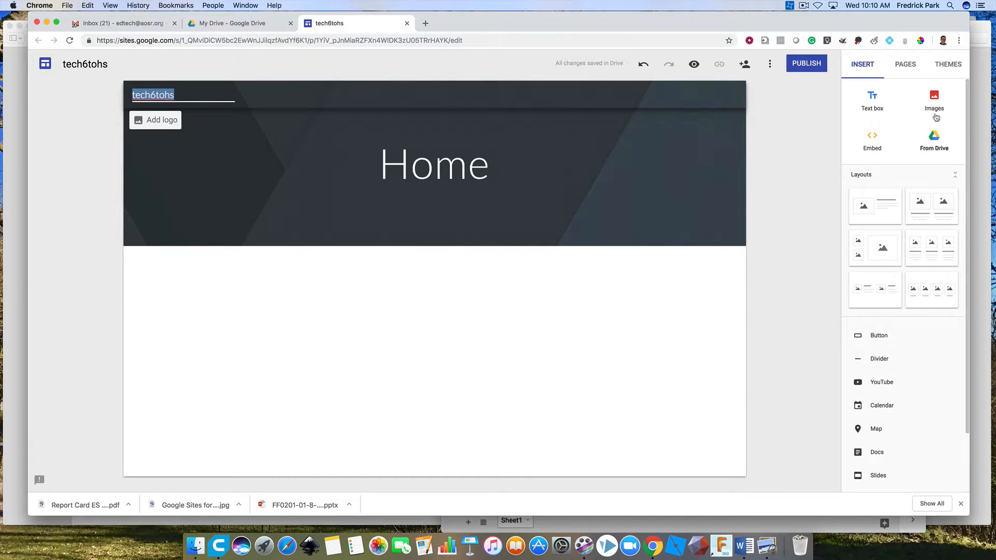
left_click(900, 66)
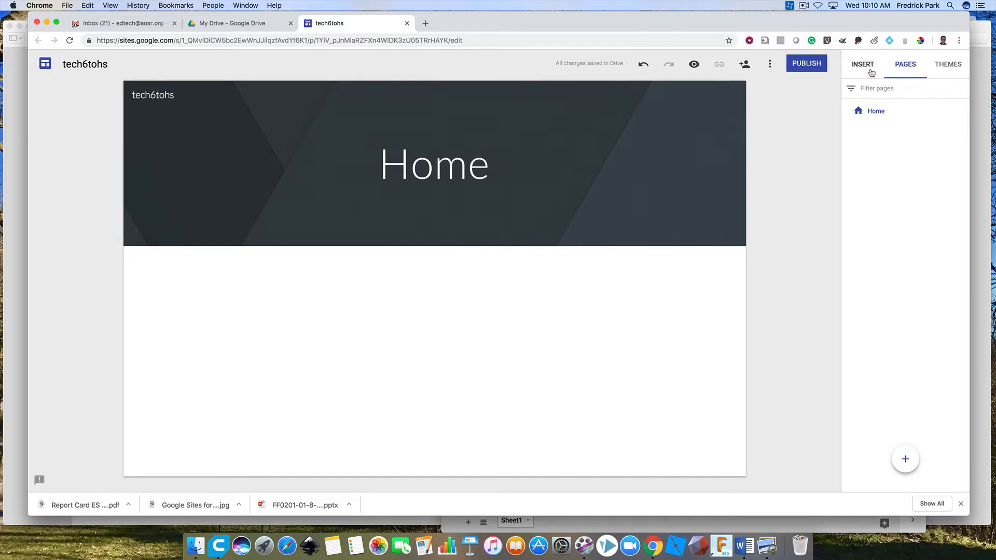
left_click(947, 66)
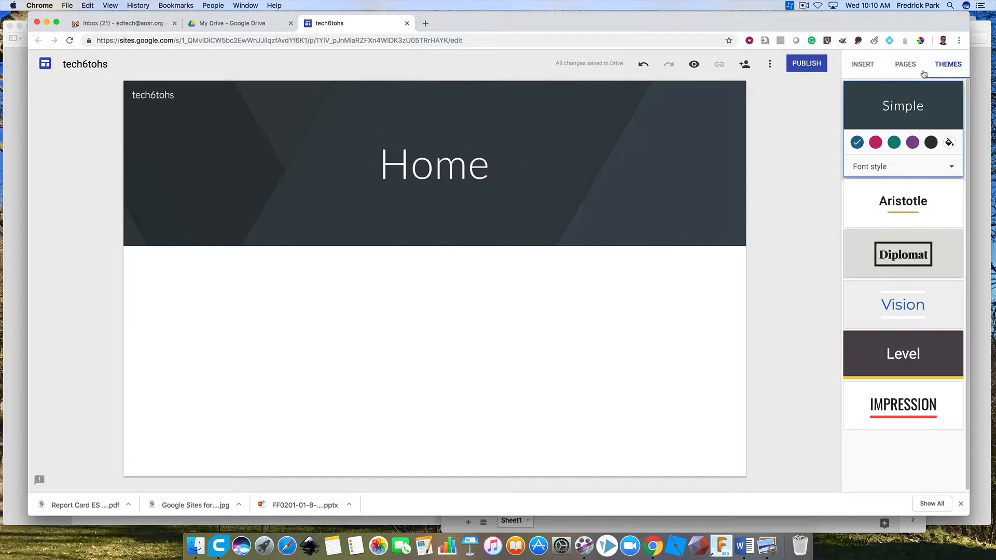
Add a text box below the header reading "Welcome" and apply the Heading style to it.
left_click(864, 67)
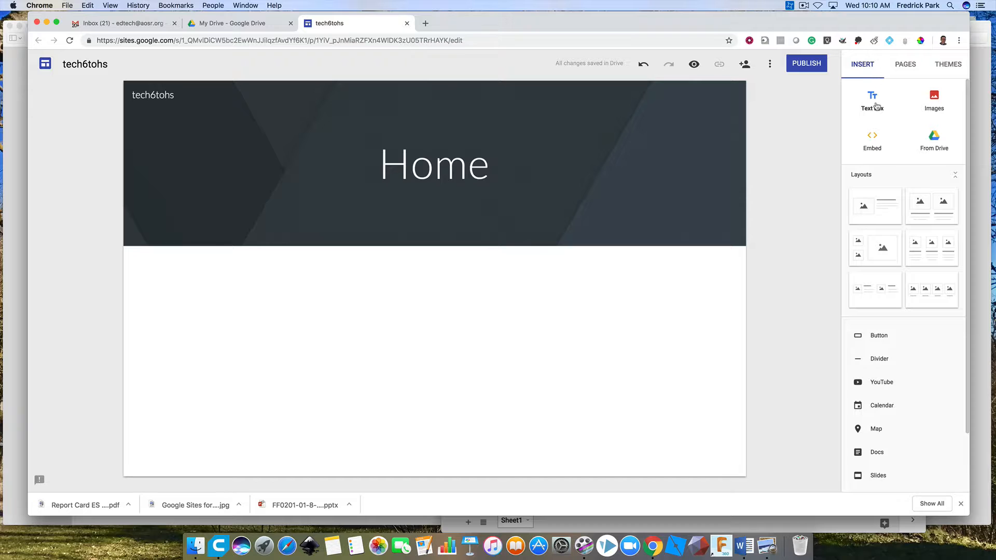
left_click(873, 102)
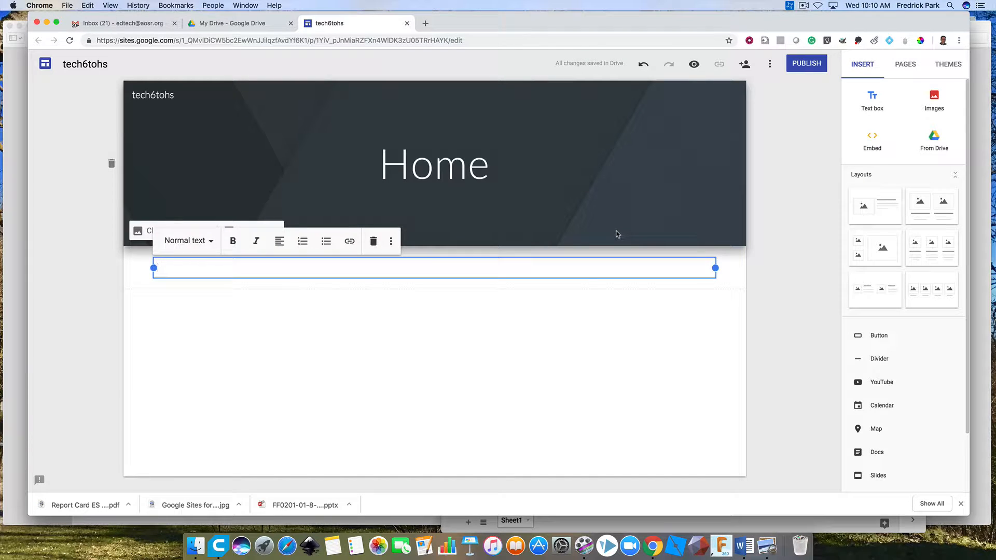
type("Welcome")
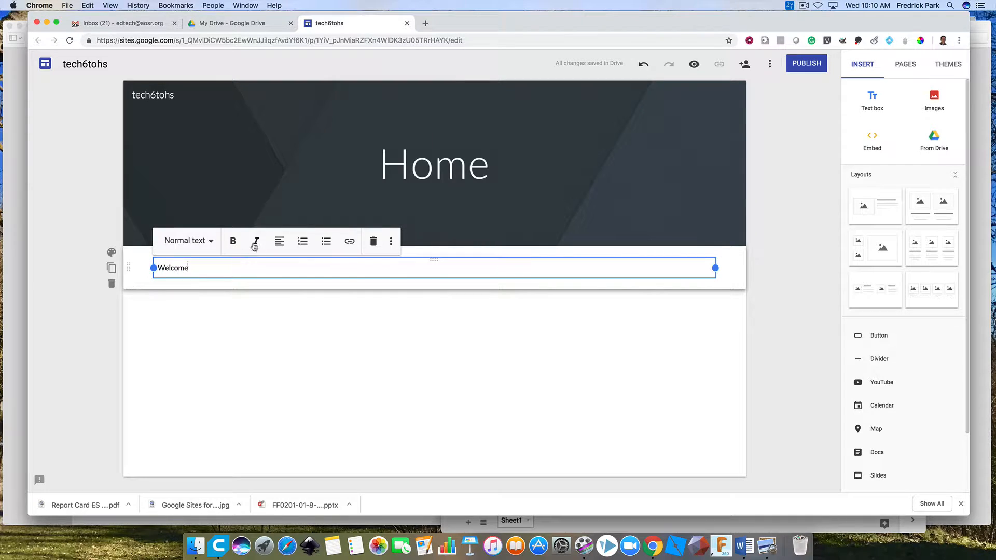
left_click(212, 245)
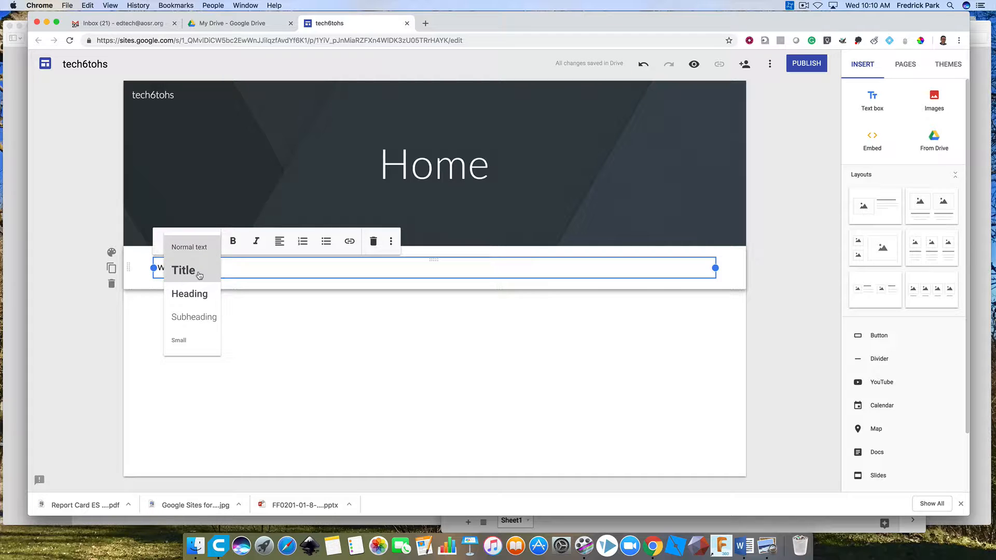
left_click(198, 297)
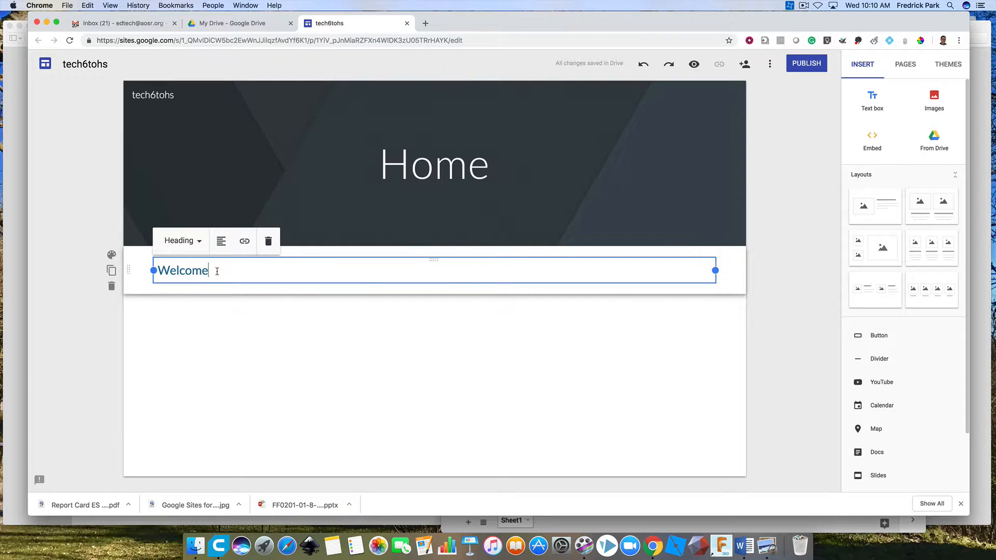
Add the line "Hello" beneath the Welcome heading and leave the text box.
key("Return")
type("Hello")
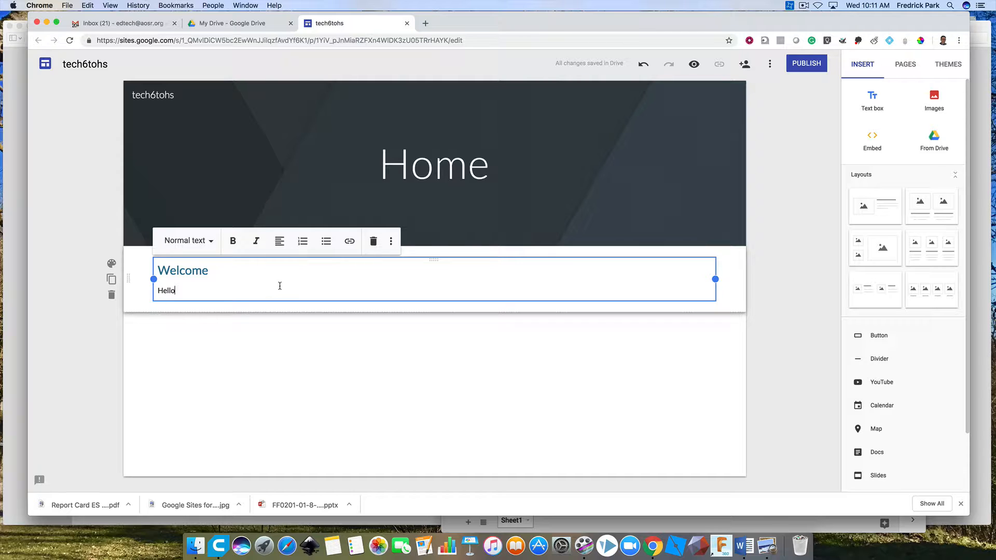
left_click(481, 351)
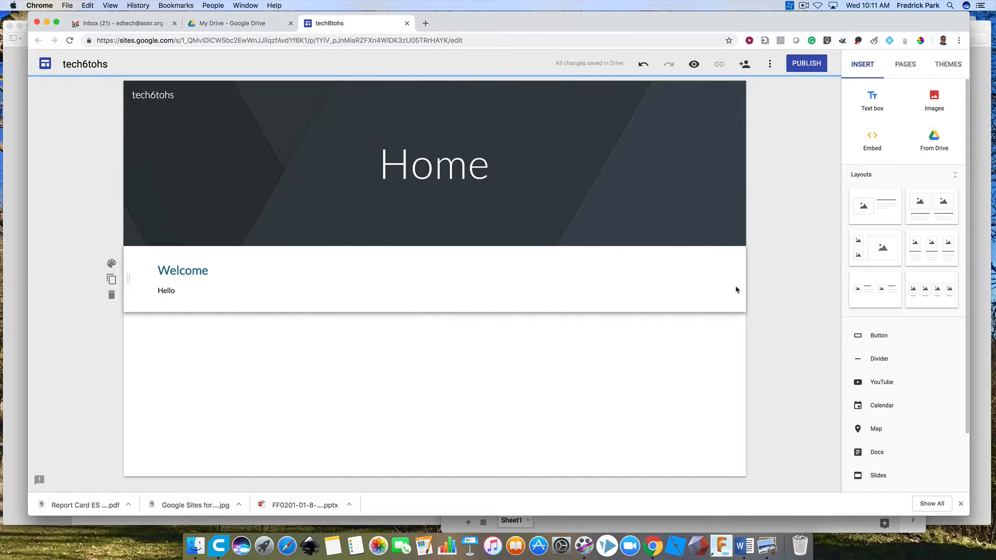
left_click(717, 284)
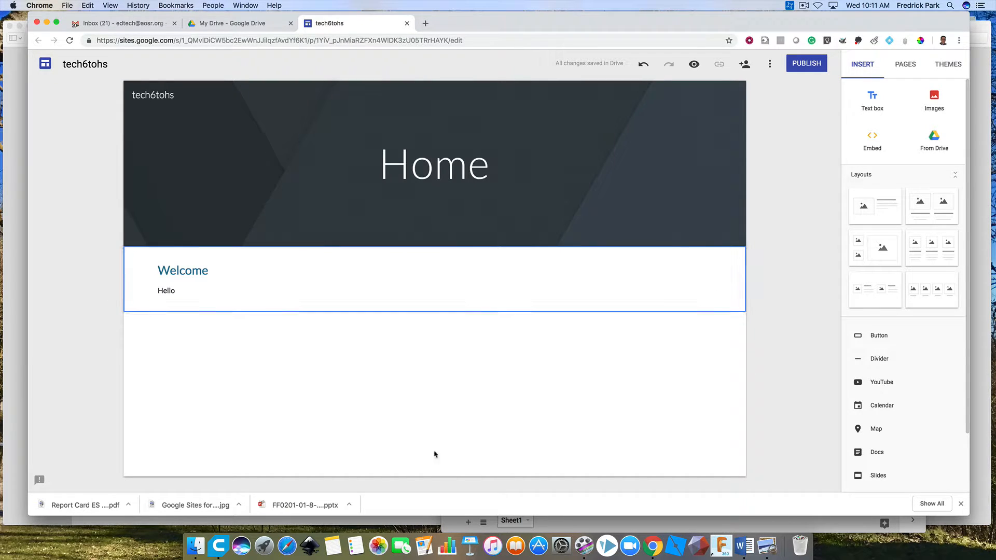
left_click(328, 406)
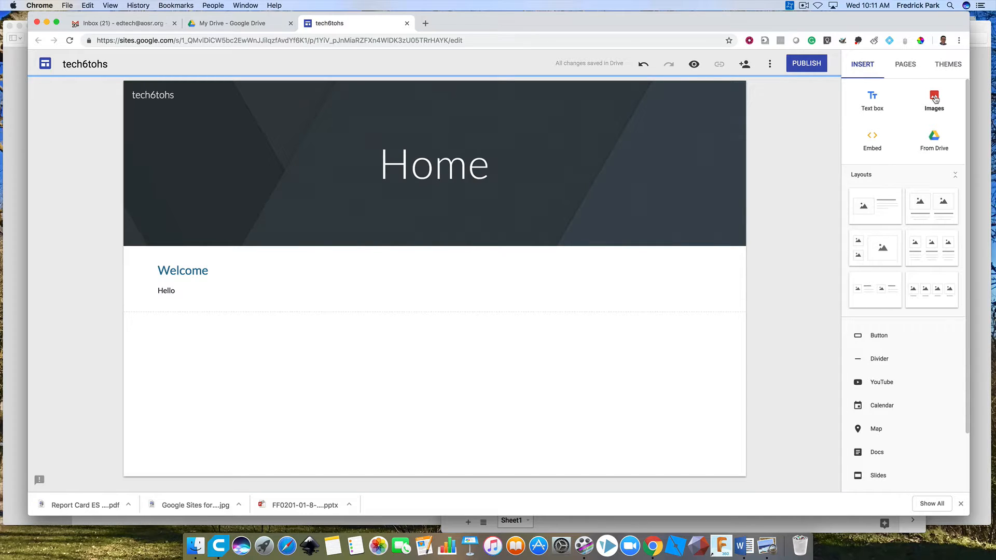
Start adding an image in the blank area below the Welcome section and search Google images for "tech".
double_click(305, 357)
left_click(304, 324)
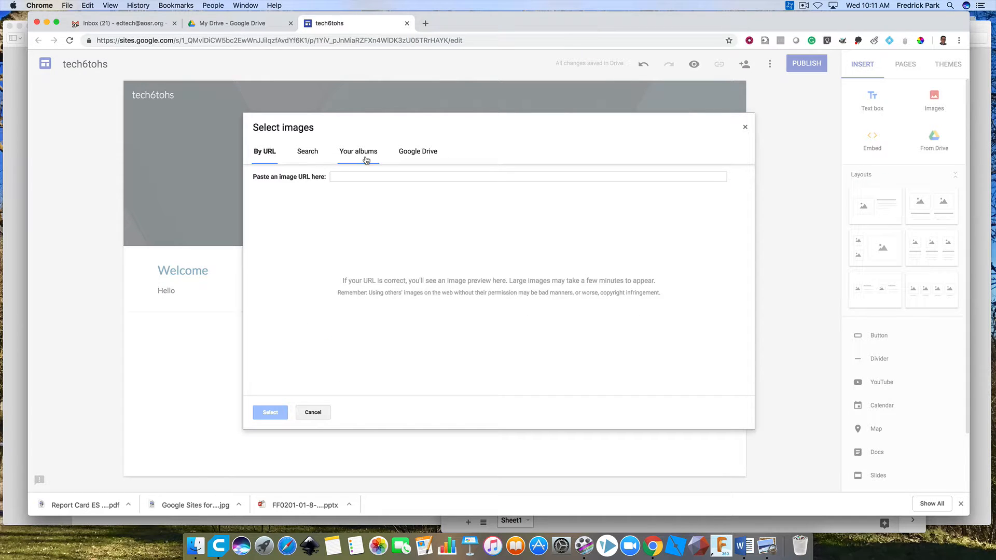
left_click(308, 156)
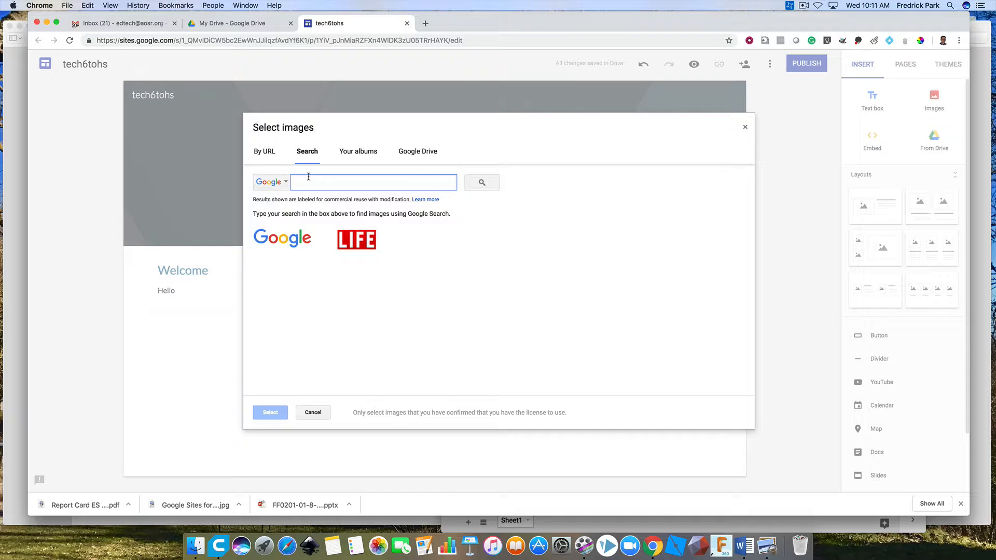
type("te")
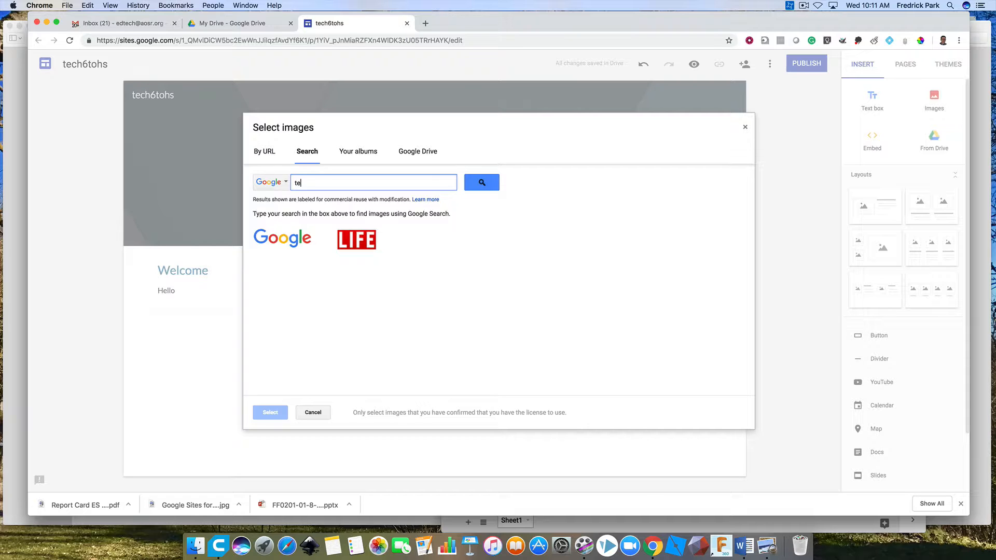
type("ch")
key("Return")
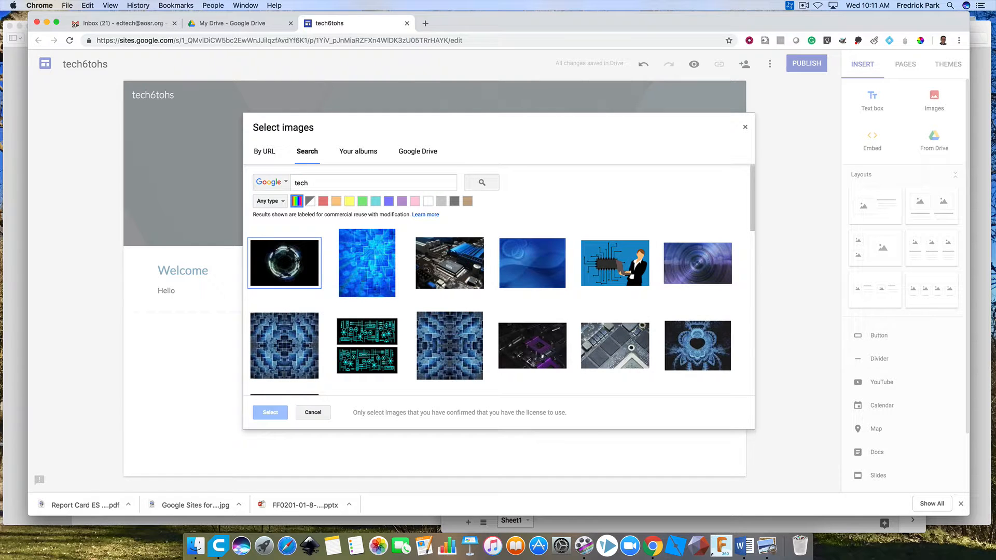
Insert the blue illustration of a circuit chip and a woman holding a laptop.
left_click(595, 275)
left_click(270, 413)
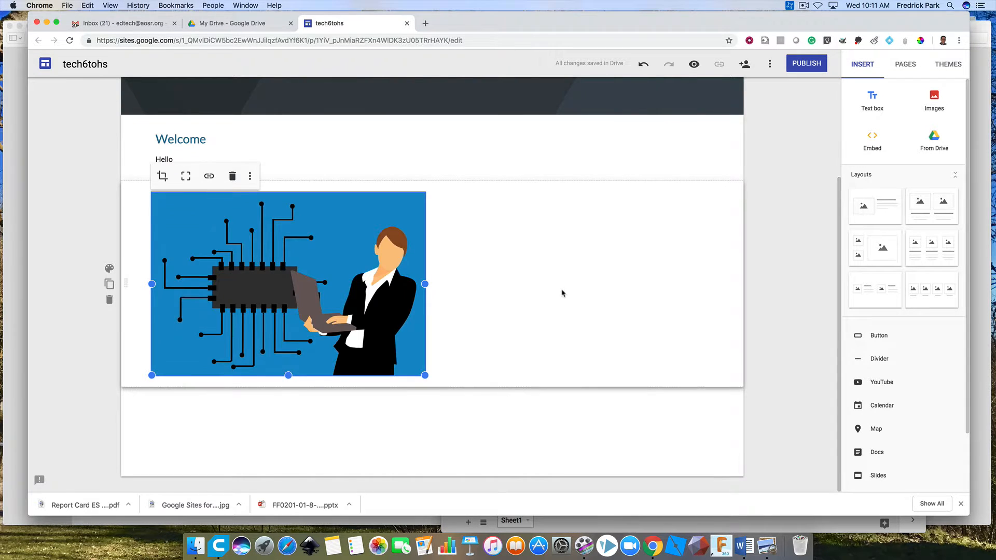
scroll(561, 291, "up", 3)
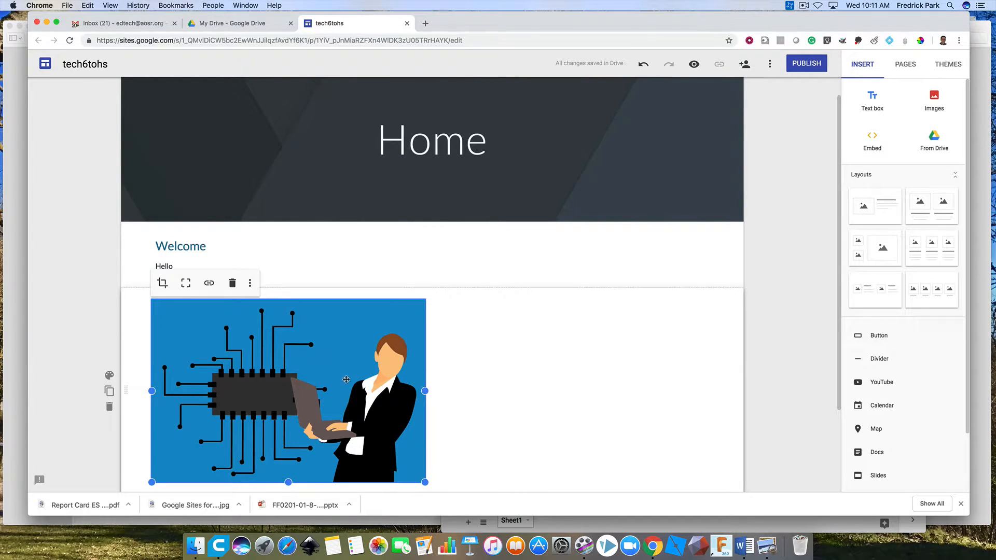
Replace the Home page's header image with the blue-lit circuit-board photo found by searching Google images for "tech".
scroll(434, 373, "up", 1)
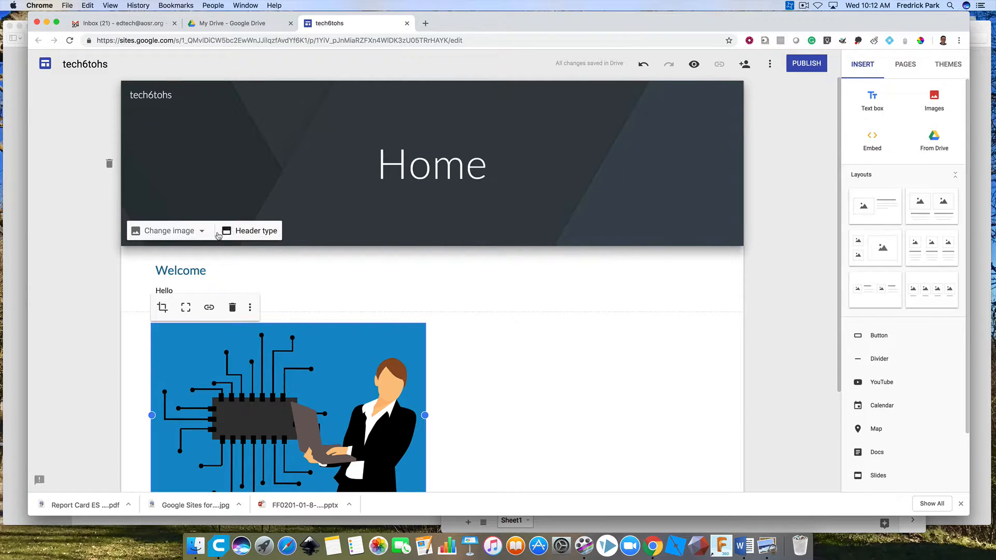
left_click(202, 232)
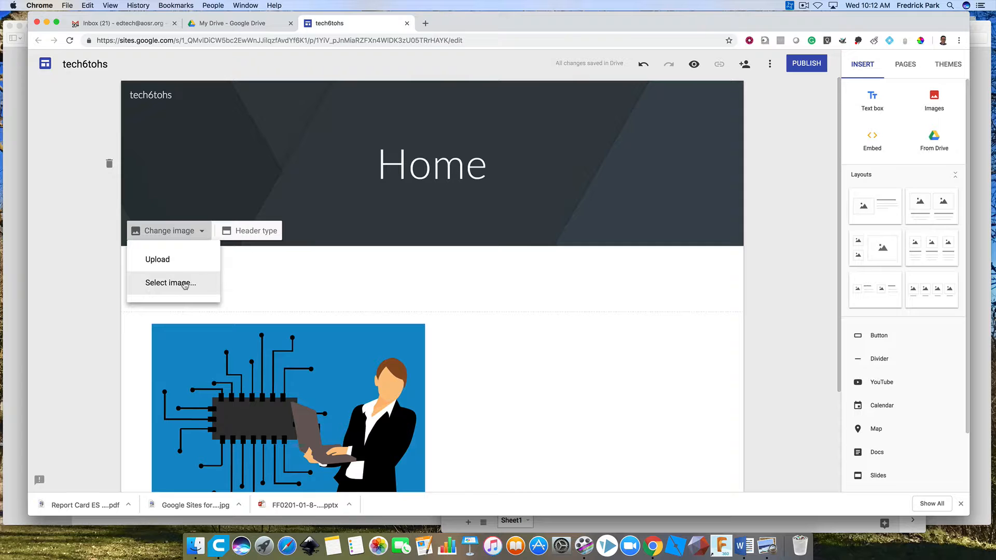
left_click(184, 287)
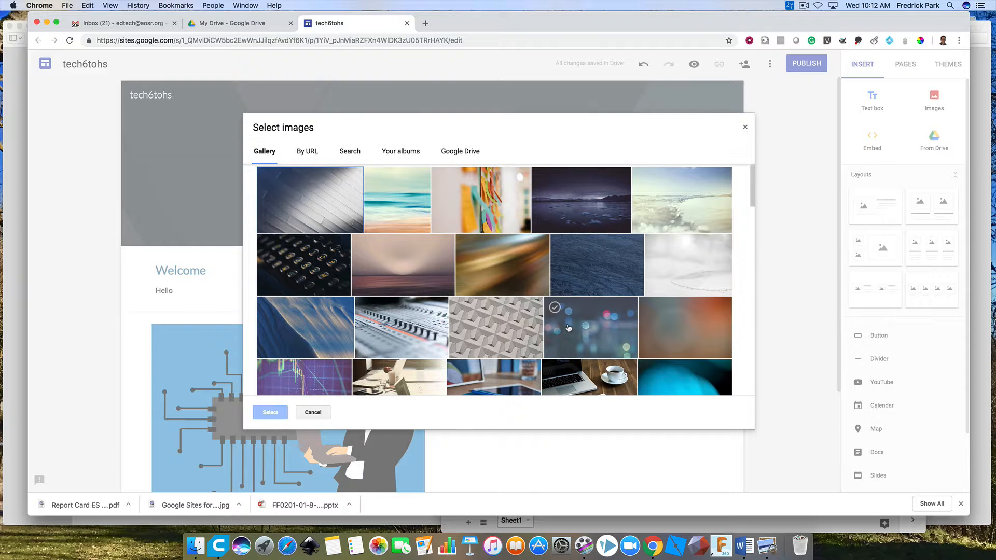
left_click(352, 155)
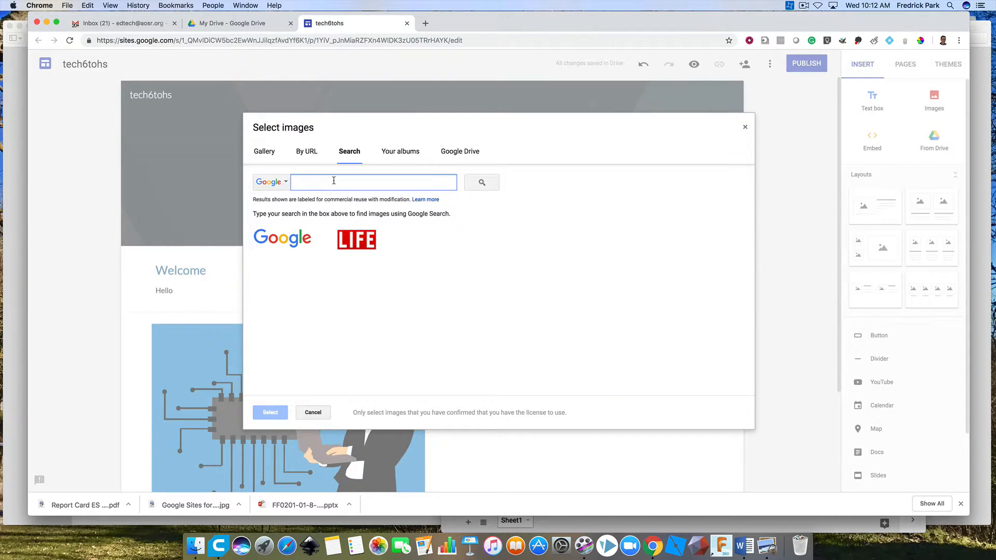
type("tech")
key("Return")
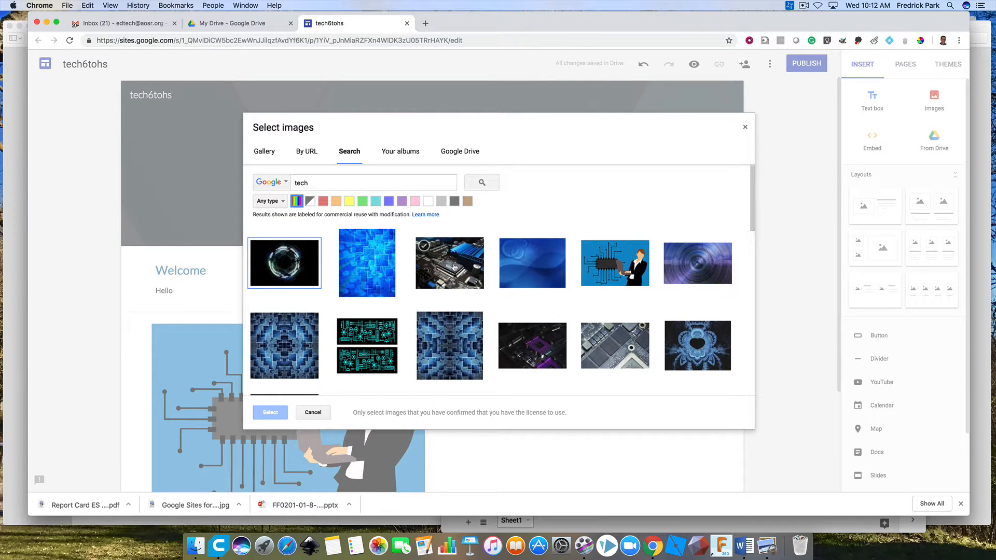
left_click(454, 267)
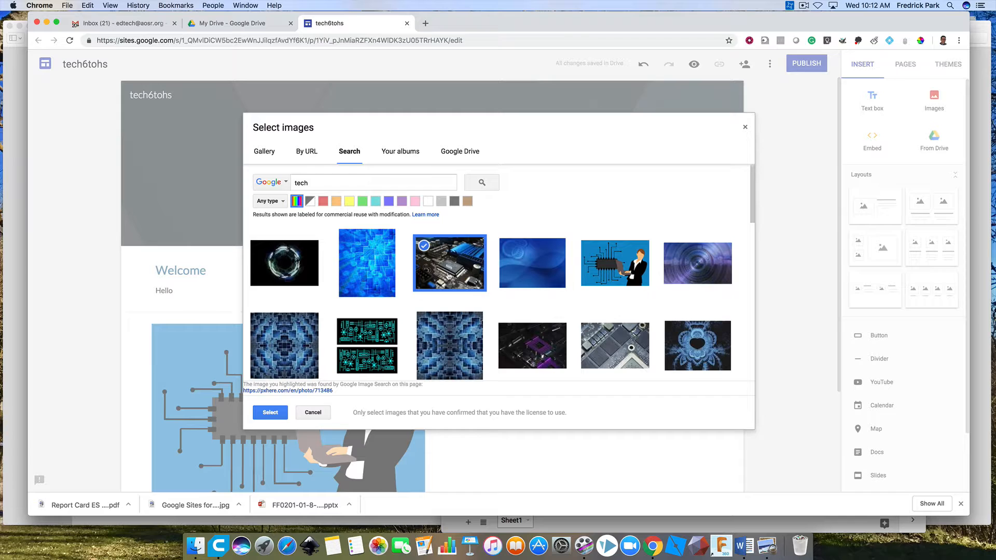
left_click(275, 412)
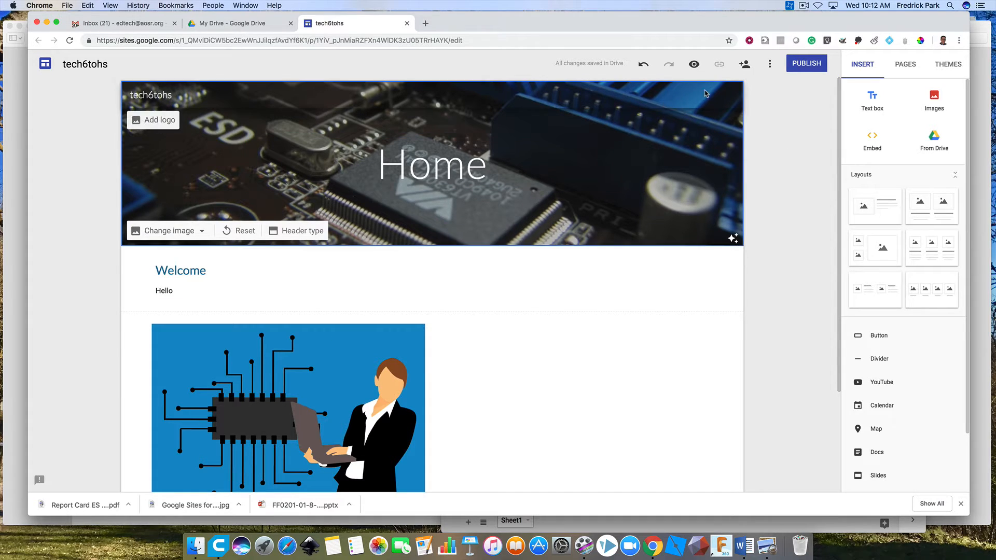
Add a new page named "About Me", consulting the site plan image in Preview for the page structure.
left_click(905, 67)
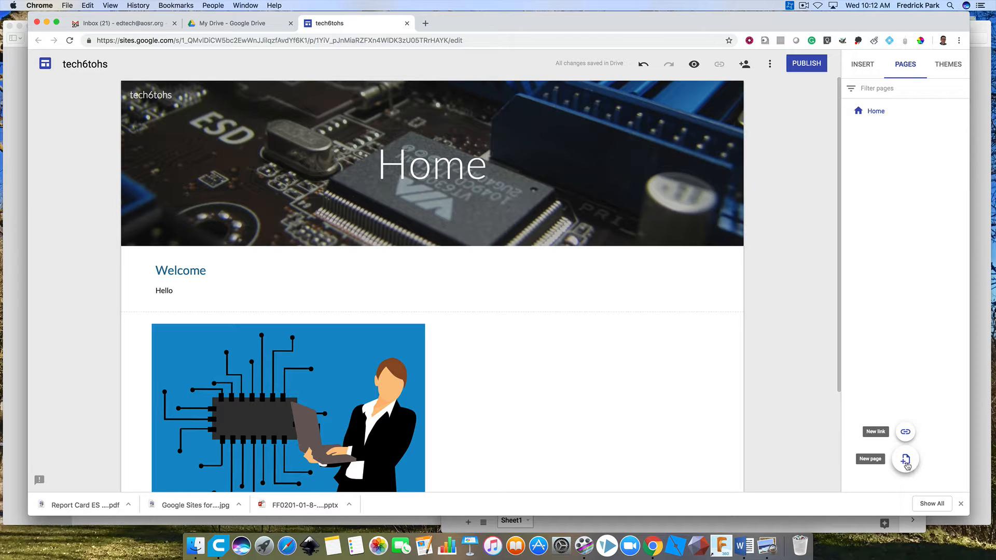
left_click(906, 466)
key("super+Tab")
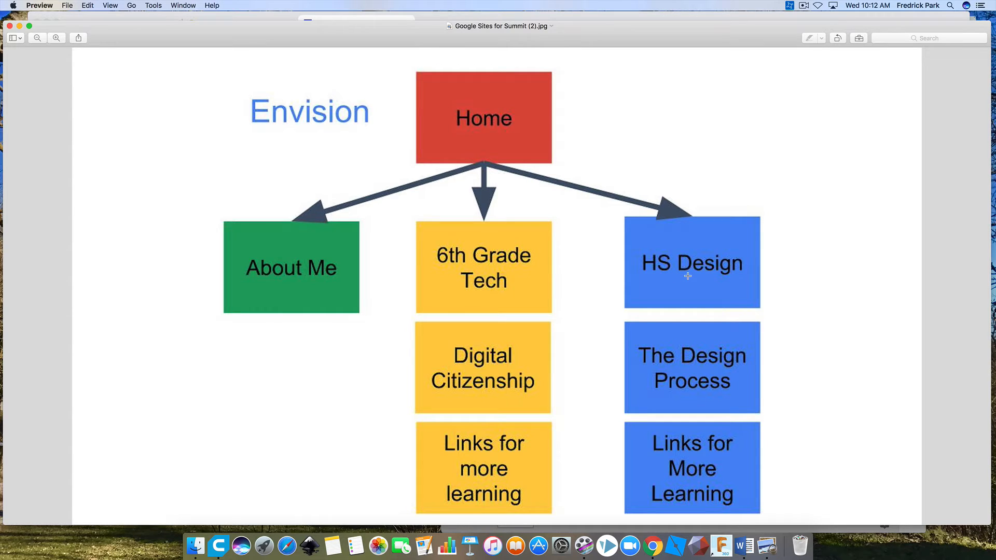
key("super+Tab")
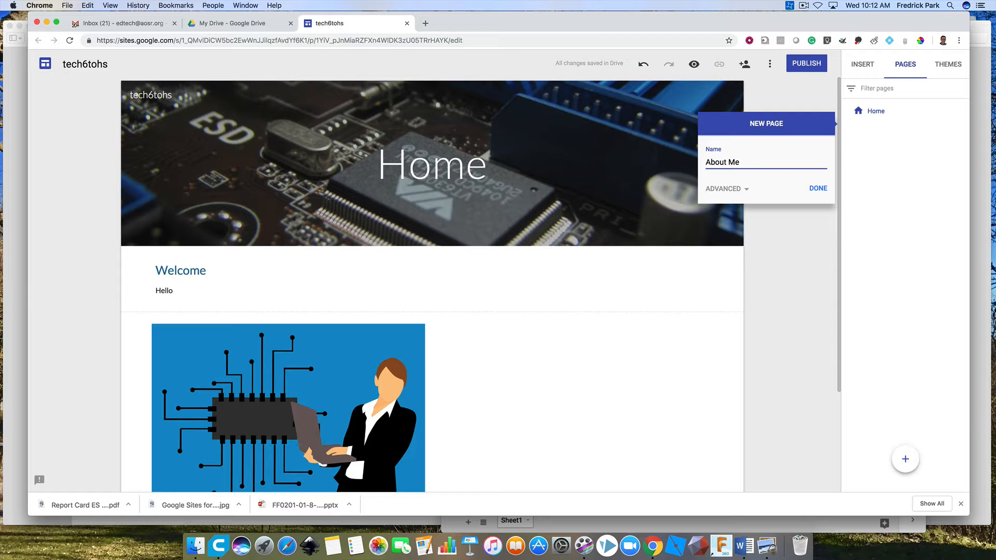
left_click(818, 189)
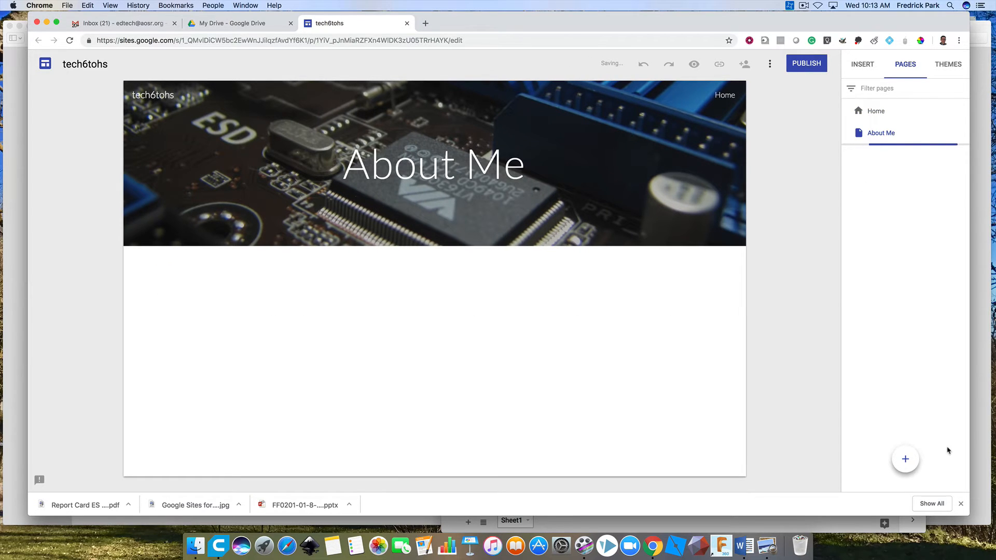
Add another top-level page named "6th Grade" to the site.
left_click(905, 459)
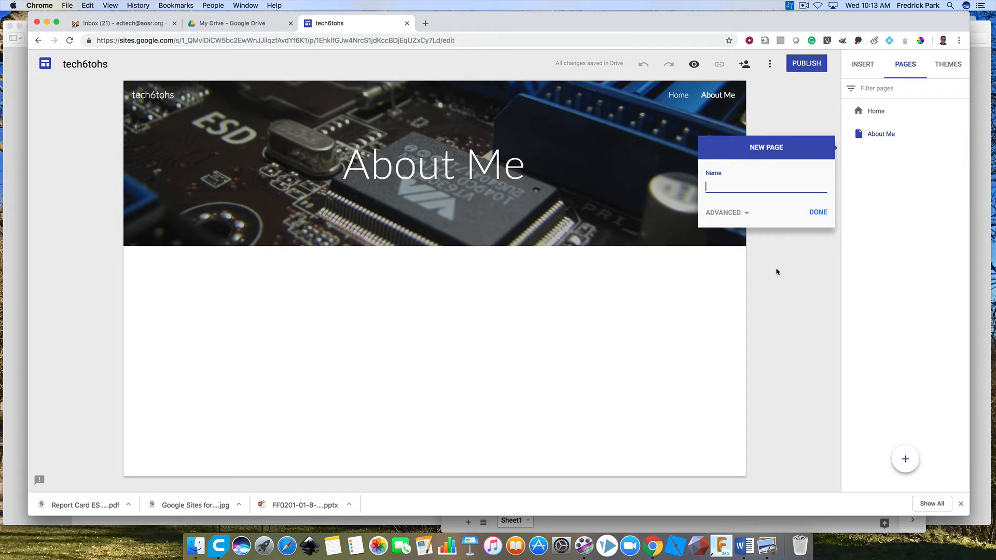
type("6th Grade")
left_click(819, 212)
Add a fourth top-level page named "HD Tech" to the site.
left_click(905, 460)
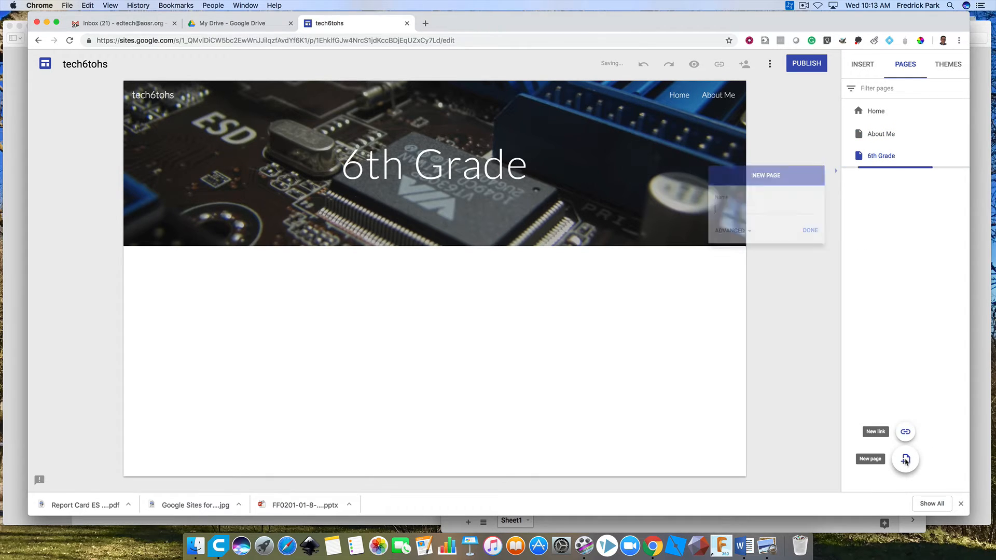
type("HD")
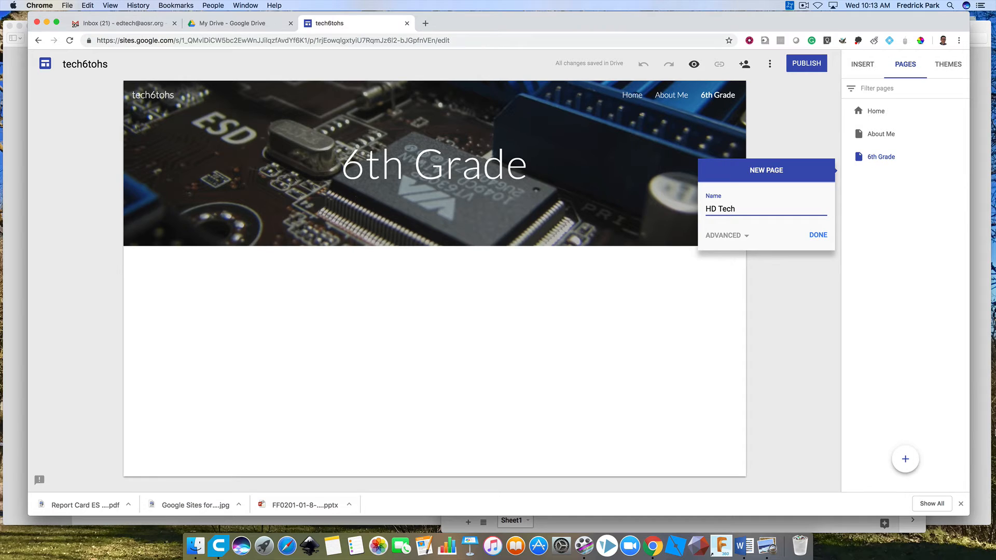
type(" Tech")
left_click(819, 235)
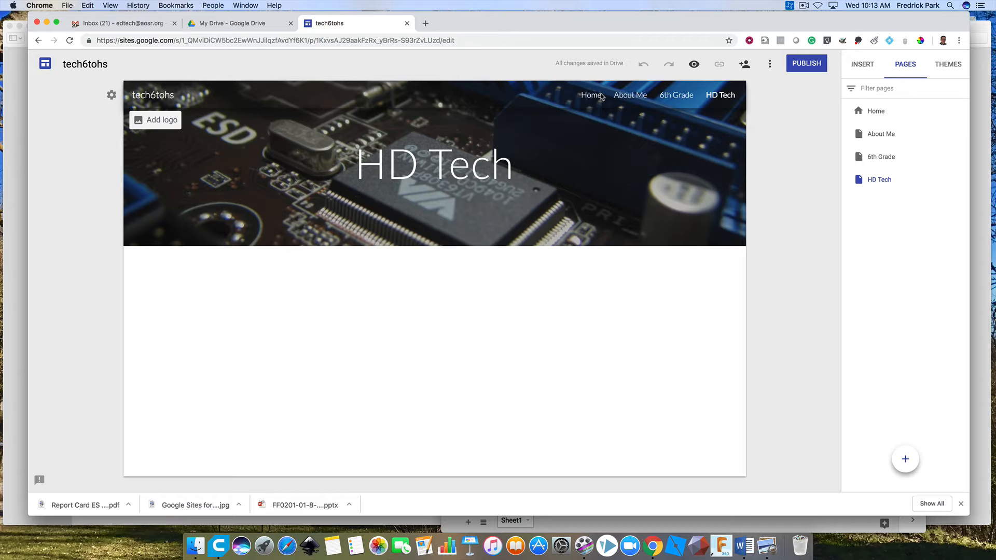
Check the site navigation by opening the Home, About Me, 6th Grade and HD Tech pages in turn.
left_click(601, 96)
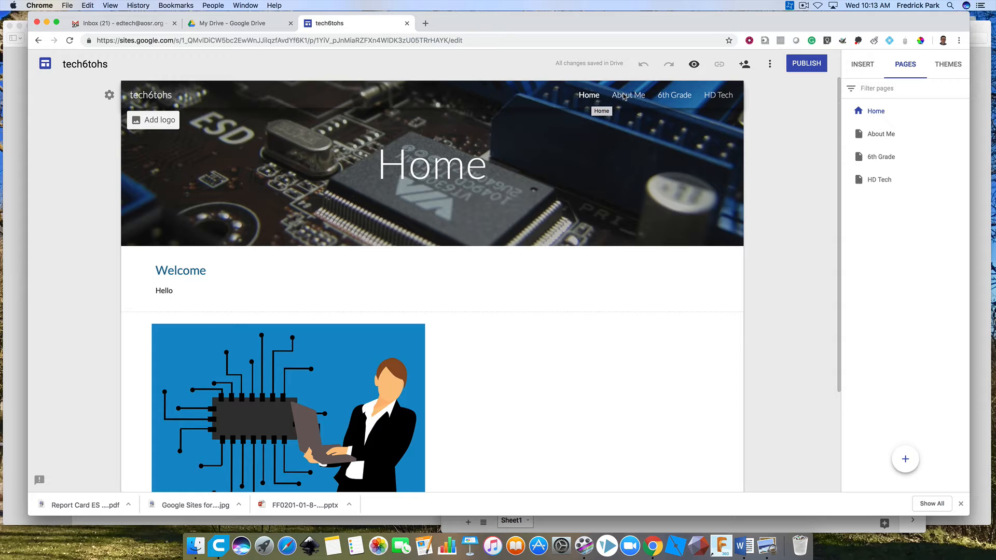
left_click(624, 96)
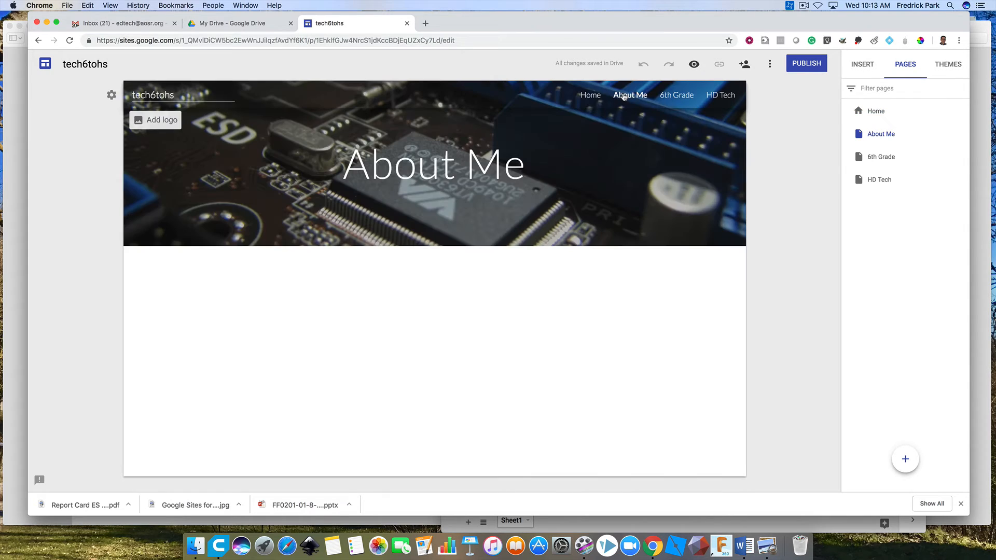
left_click(671, 96)
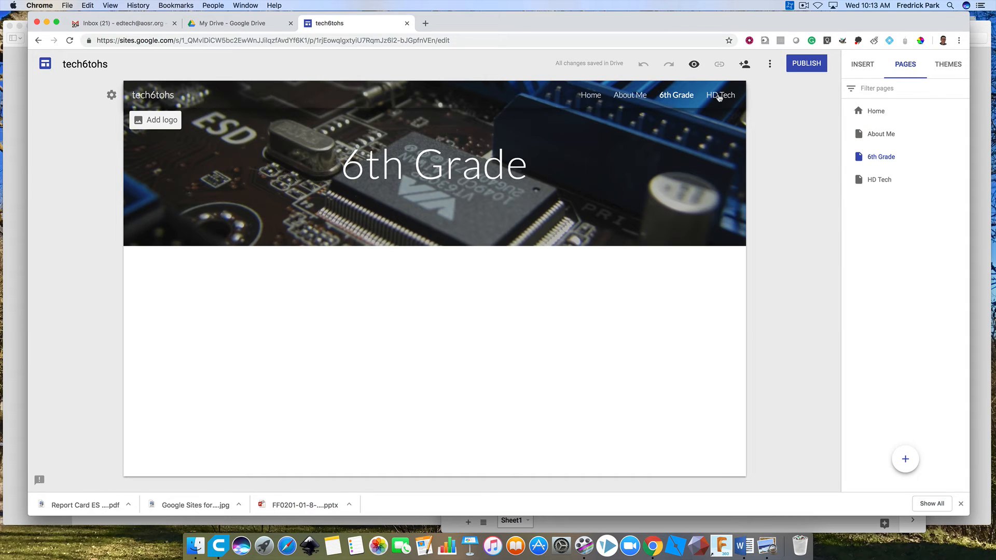
left_click(719, 98)
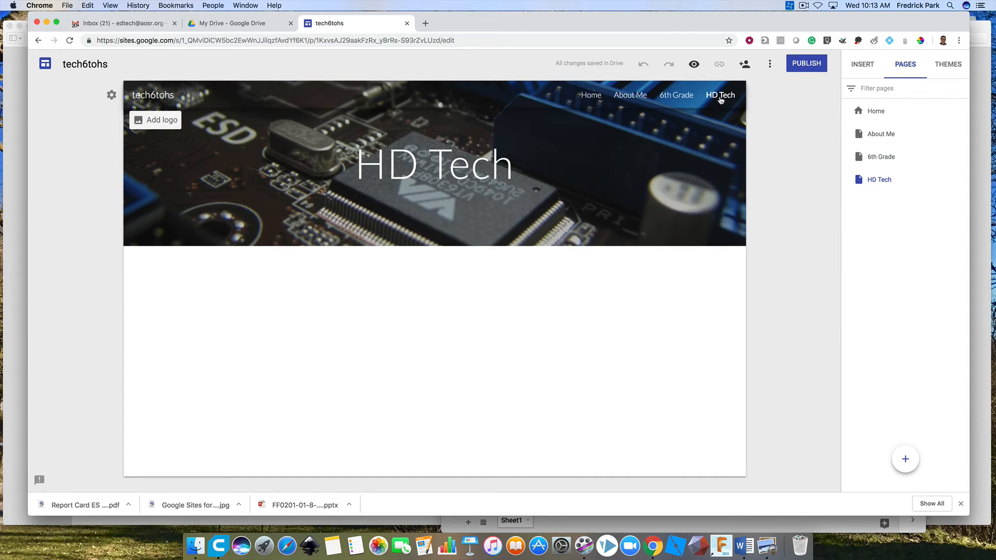
Rename the HD Tech page to "HS Tech" in its page properties.
left_click(963, 180)
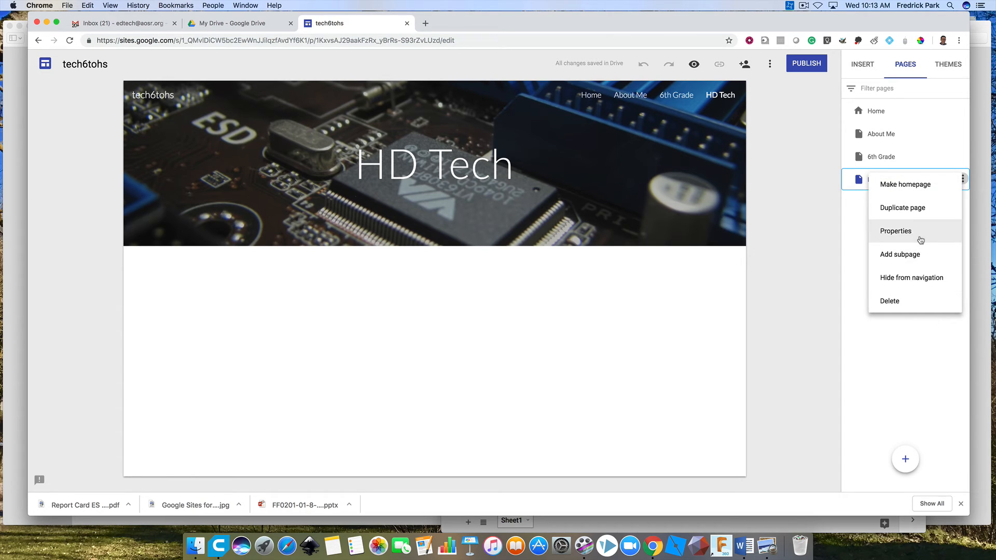
left_click(921, 240)
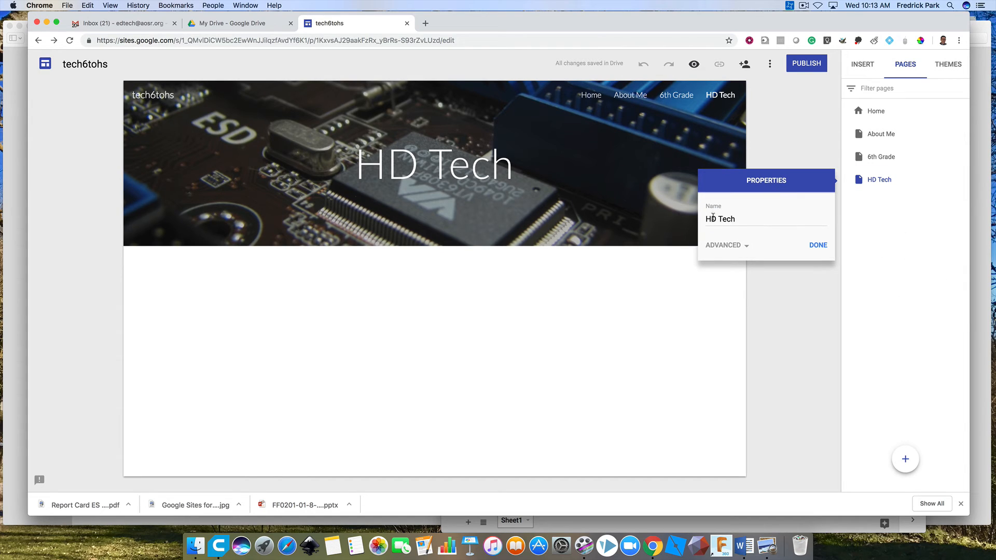
left_click(713, 219)
type("S")
left_click(819, 246)
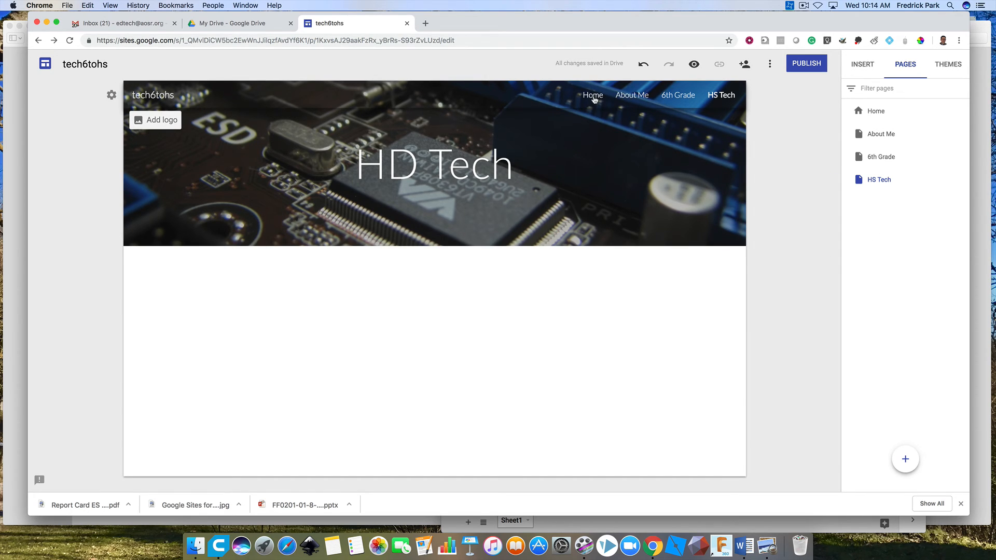
Go through Home, About Me, 6th Grade and HS Tech with the site navigation, and return to the Home page.
left_click(593, 96)
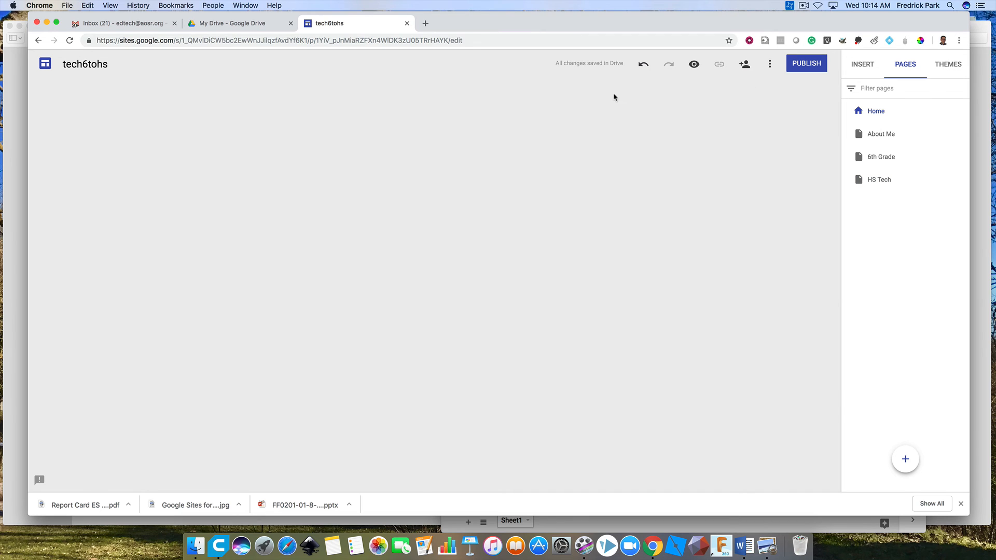
left_click(626, 97)
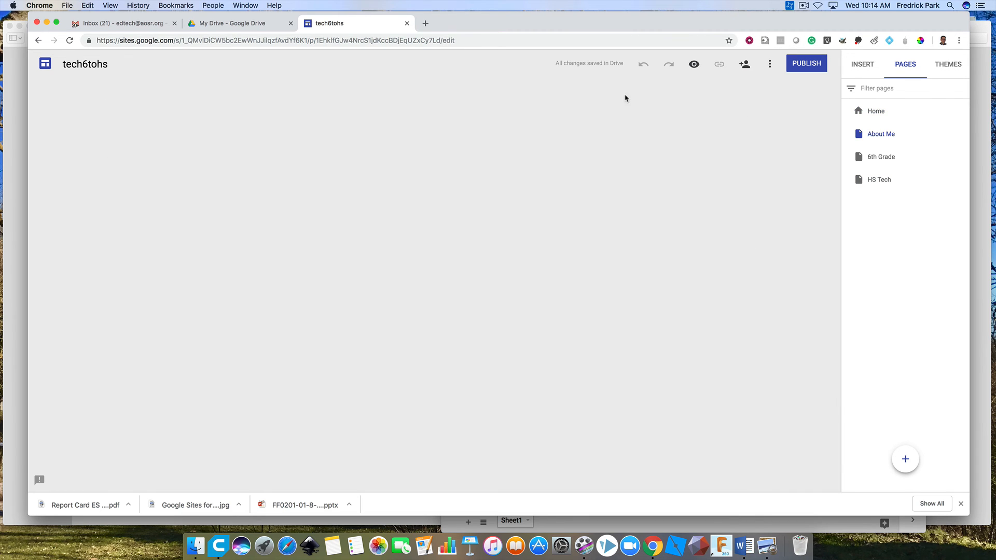
left_click(676, 97)
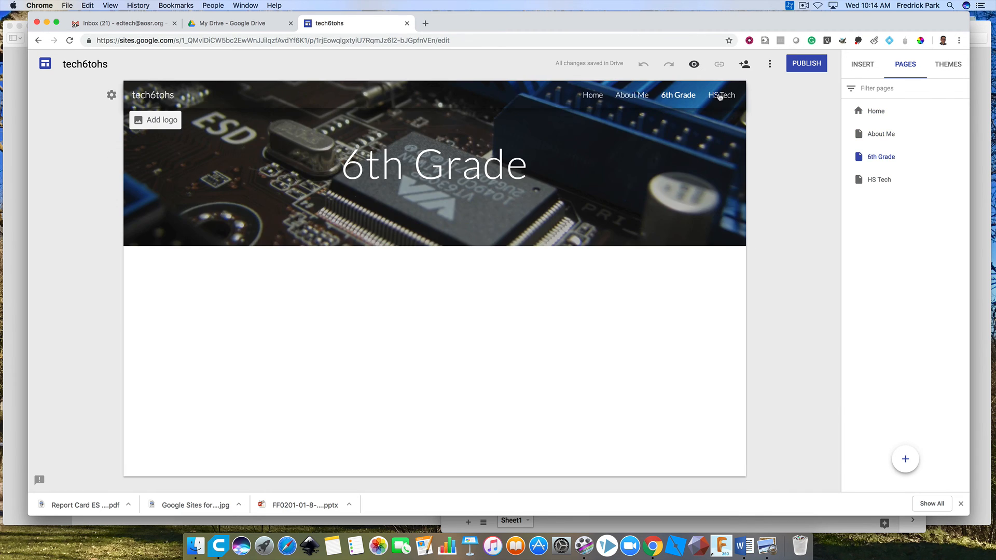
left_click(724, 96)
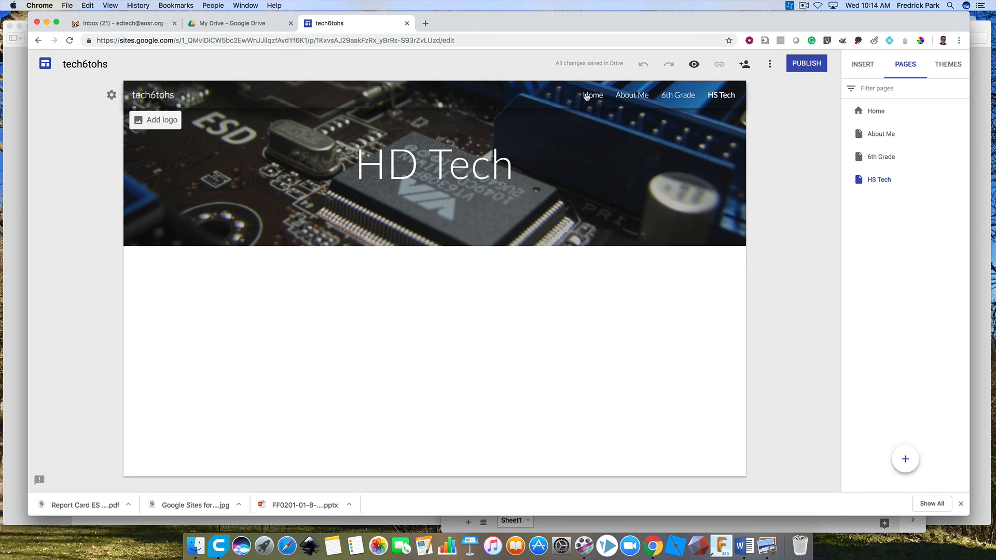
left_click(593, 96)
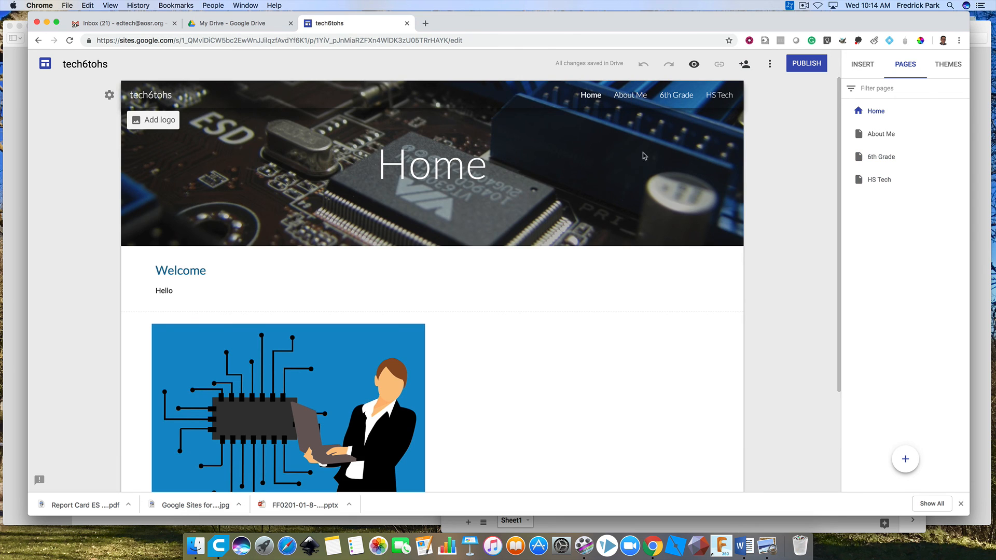